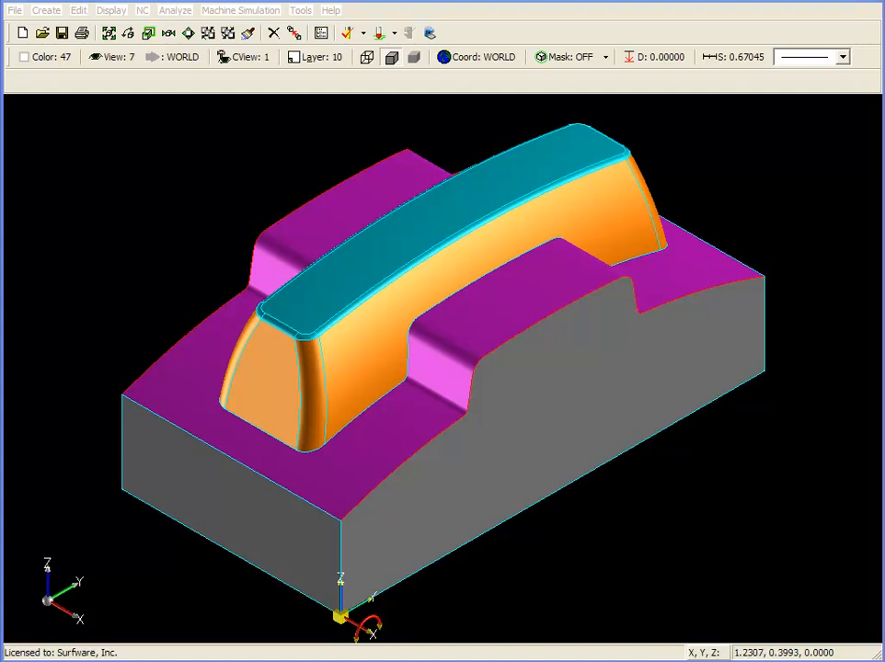
Start a 3 Axis Z Finish operation and select all visible surfaces of the phone model as cut surfaces.
{"action": "left_click", "coordinate": [144, 11]}
{"action": "mouse_move", "coordinate": [153, 44]}
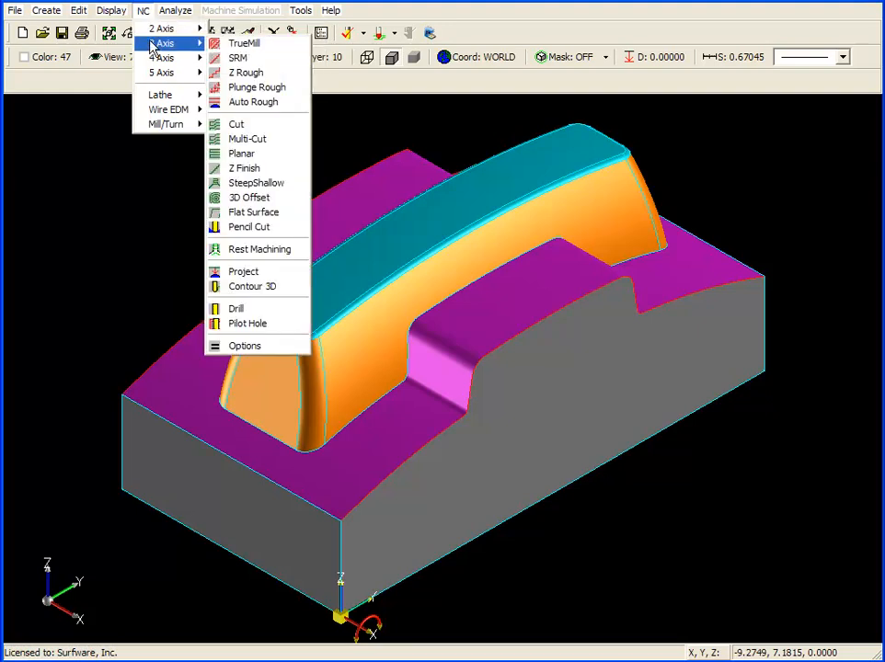
{"action": "left_click", "coordinate": [279, 171]}
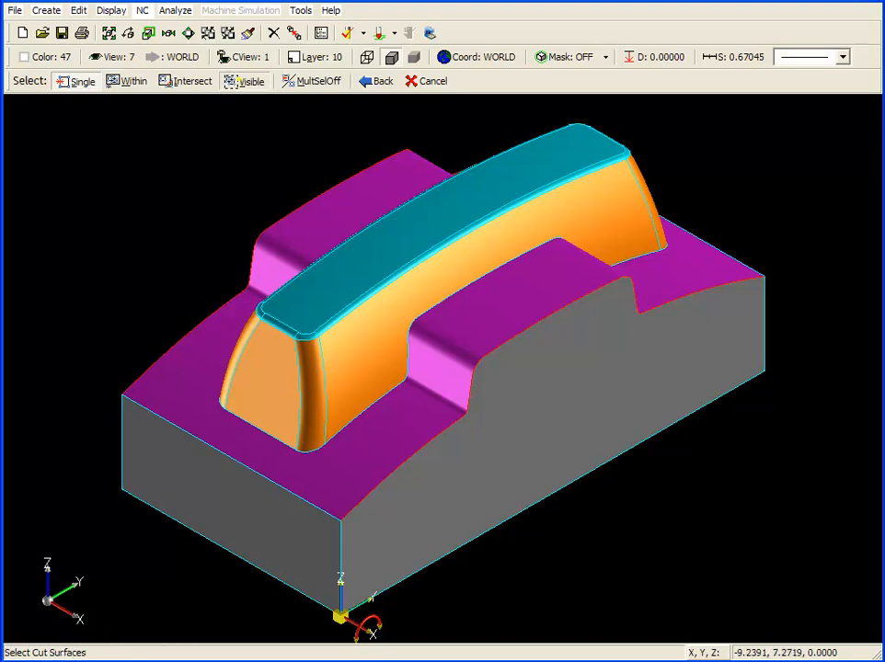
{"action": "left_click", "coordinate": [240, 82]}
Choose the 0.3750 dia 4 flute ball mill as the tool for the Z Finish operation.
{"action": "left_click", "coordinate": [288, 111]}
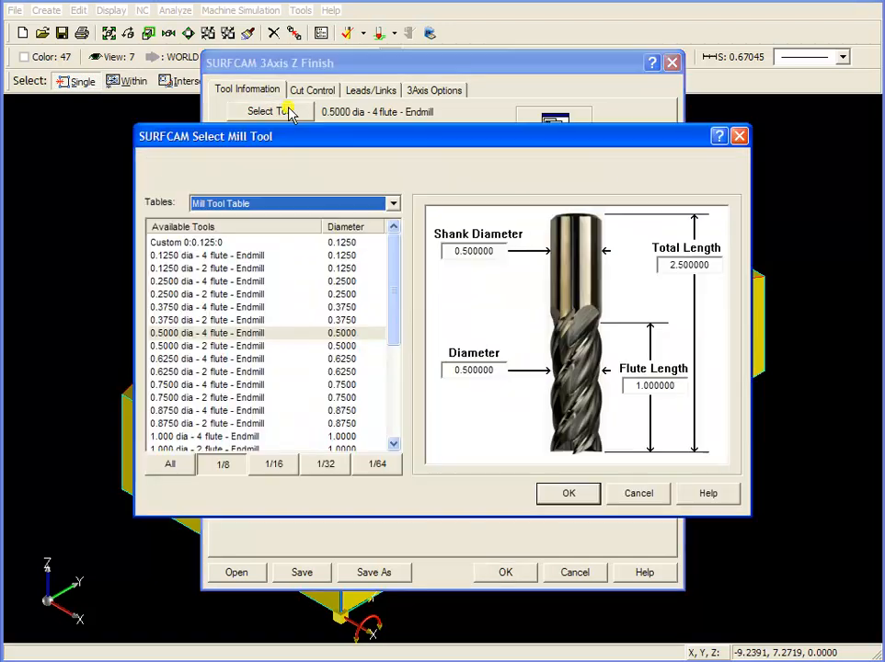
{"action": "left_click", "coordinate": [154, 170]}
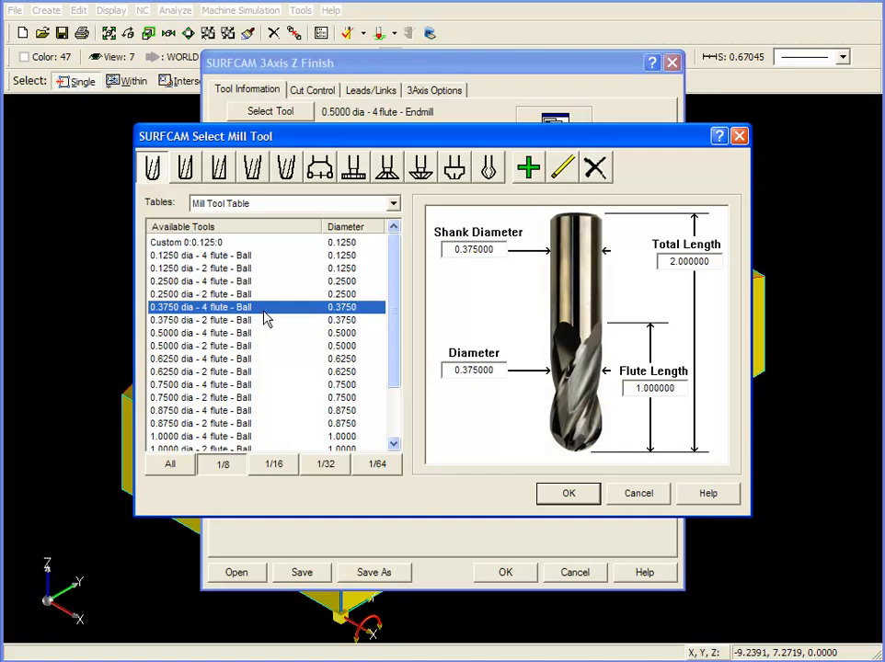
{"action": "left_click", "coordinate": [571, 496]}
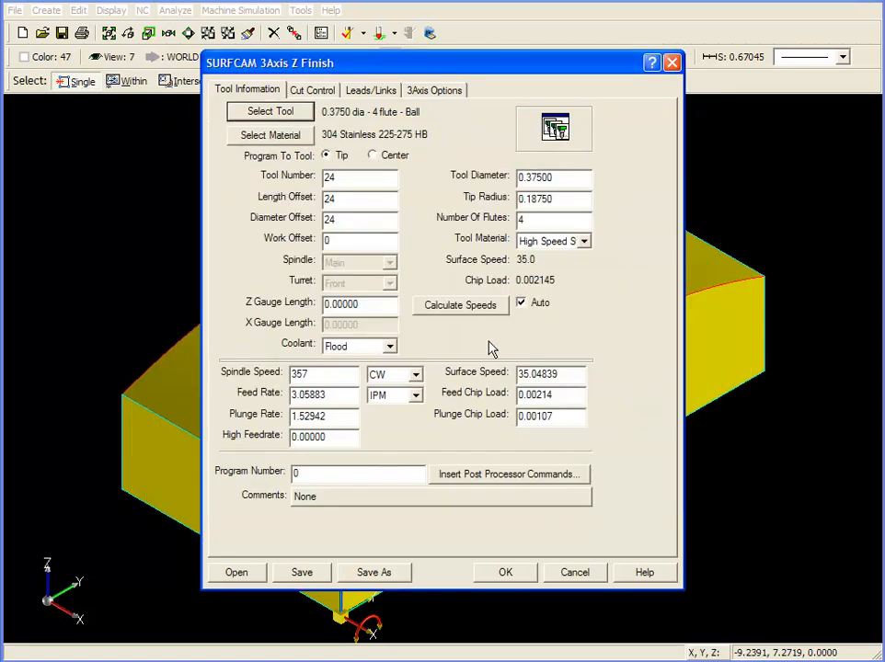
Set the tool number, length offset and diameter offset to 1.
{"action": "double_click", "coordinate": [357, 178]}
{"action": "type", "text": "1"}
{"action": "key", "text": "Tab"}
{"action": "type", "text": "1"}
{"action": "key", "text": "Tab"}
{"action": "type", "text": "1"}
{"action": "key", "text": "Tab"}
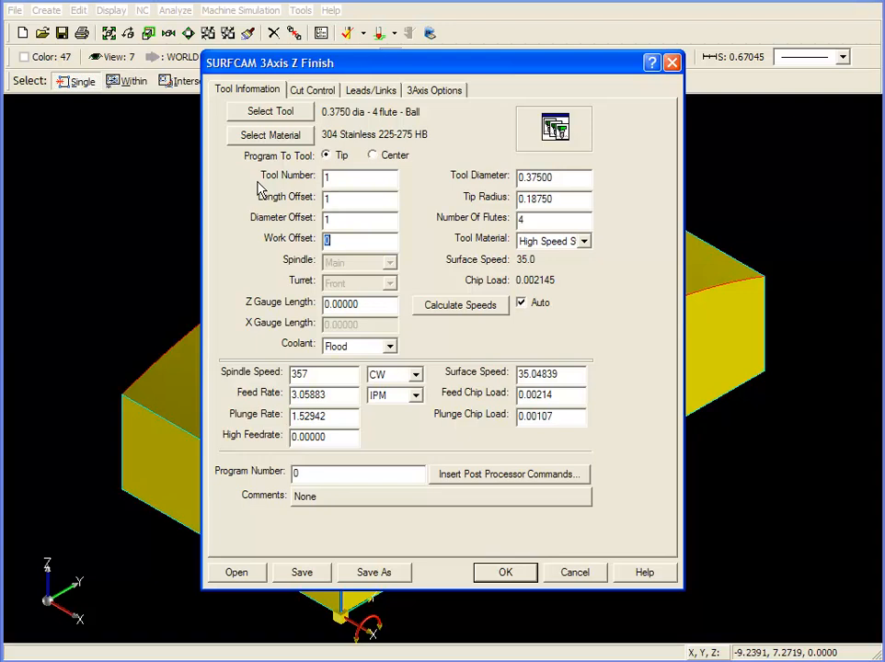
Review the stepdown in the Z Finish cut control settings and generate the toolpath.
{"action": "left_click", "coordinate": [331, 92]}
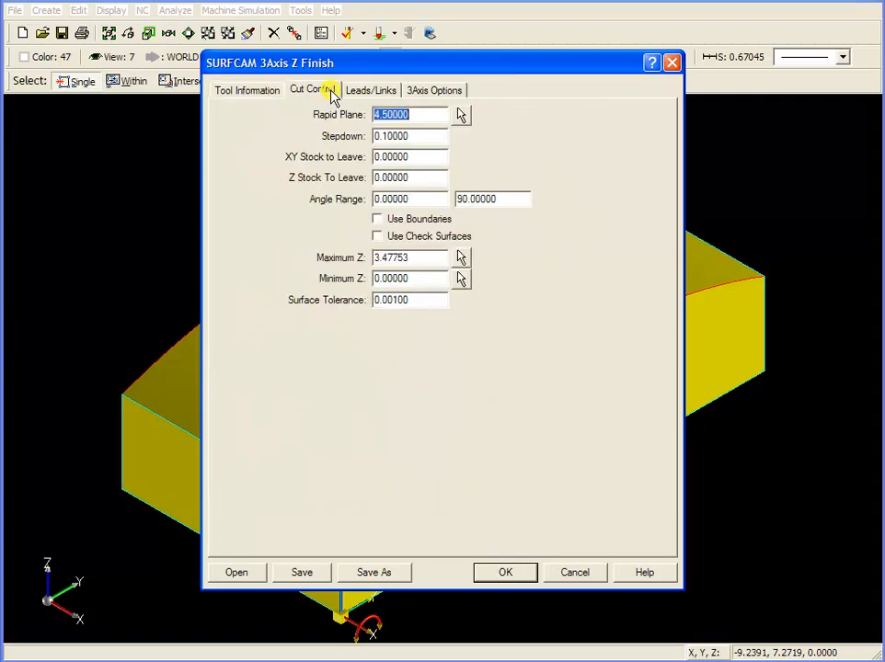
{"action": "left_click_drag", "start_coordinate": [428, 136], "coordinate": [364, 140]}
{"action": "left_click", "coordinate": [415, 136]}
{"action": "double_click", "coordinate": [419, 135]}
{"action": "left_click", "coordinate": [417, 136]}
{"action": "double_click", "coordinate": [419, 136]}
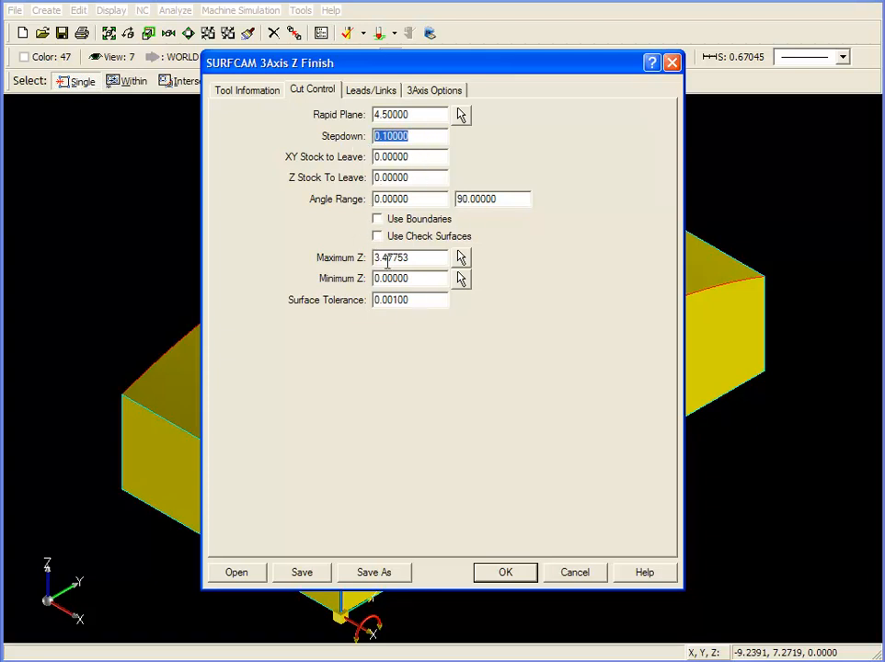
{"action": "left_click", "coordinate": [512, 576]}
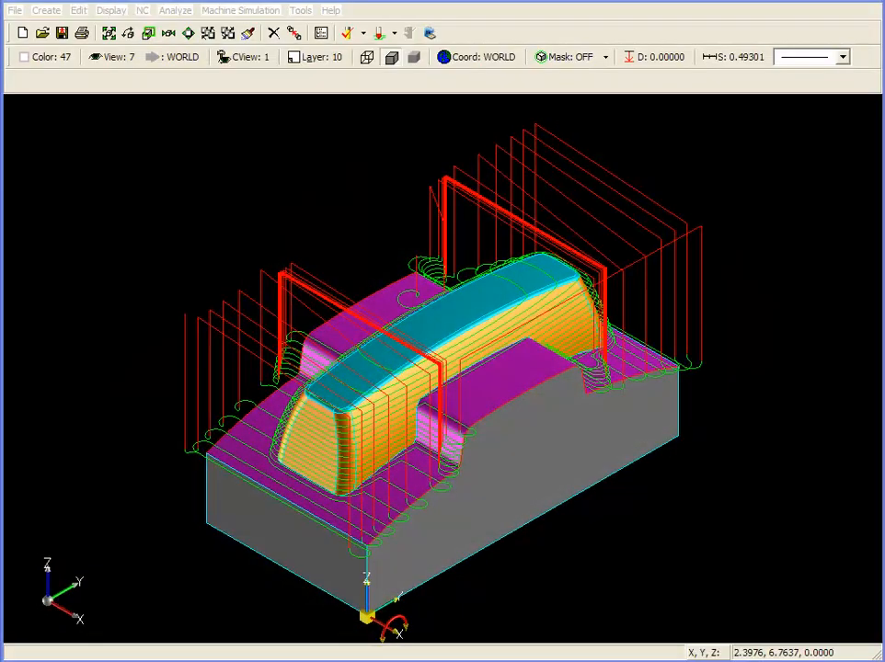
Regenerate the Z Finish toolpath with its original geometry and Steep Regions set to Bidirectional.
{"action": "scroll", "coordinate": [401, 487], "scroll_direction": "up", "scroll_amount": 2}
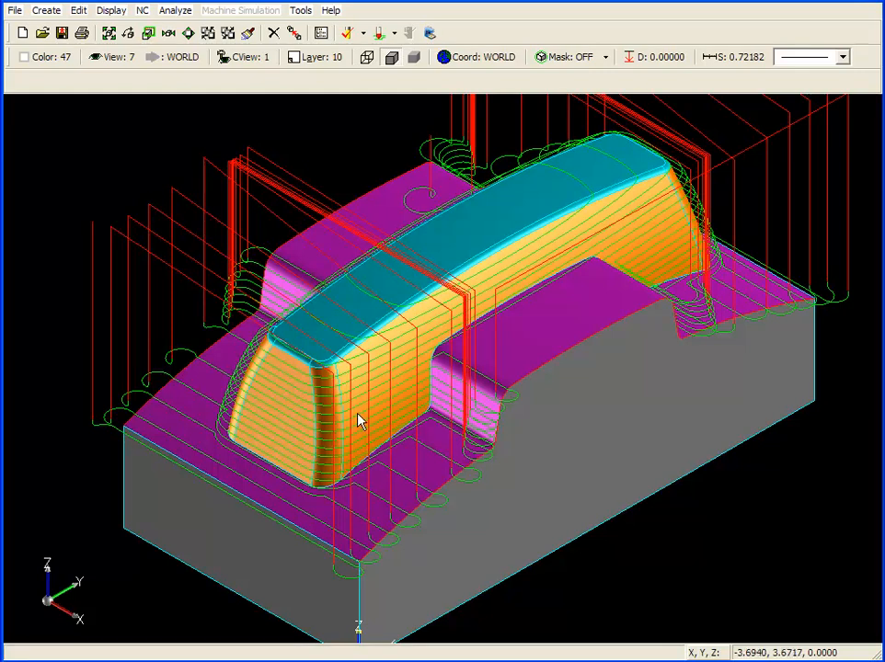
{"action": "scroll", "coordinate": [358, 418], "scroll_direction": "up", "scroll_amount": 5}
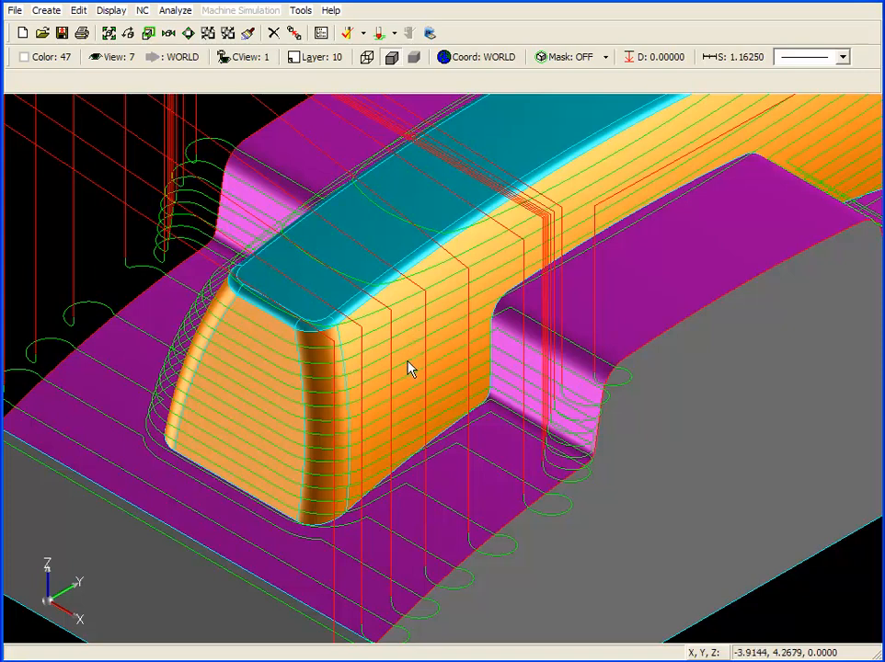
{"action": "scroll", "coordinate": [452, 376], "scroll_direction": "down", "scroll_amount": 4}
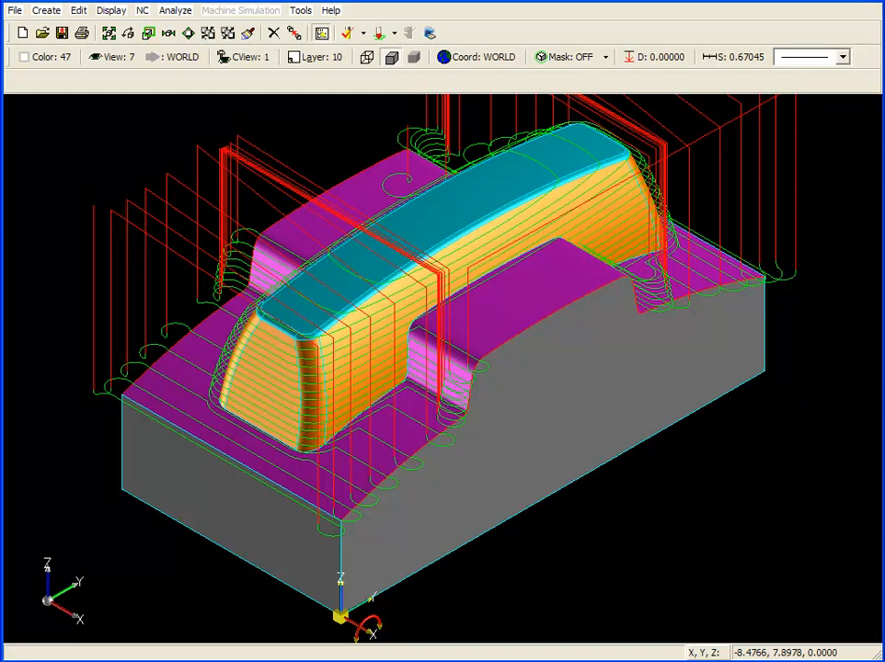
{"action": "left_click", "coordinate": [321, 33]}
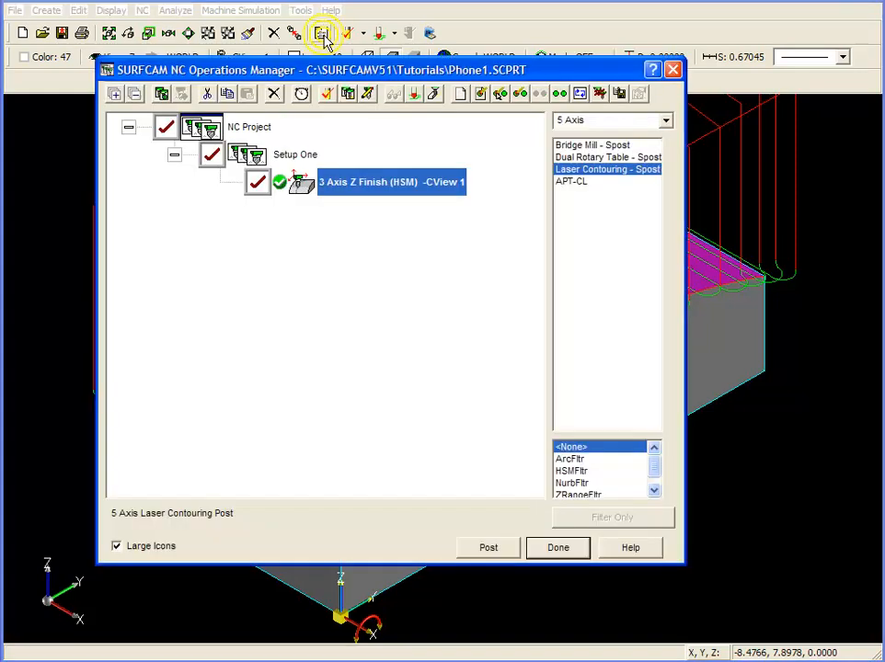
{"action": "right_click", "coordinate": [364, 187]}
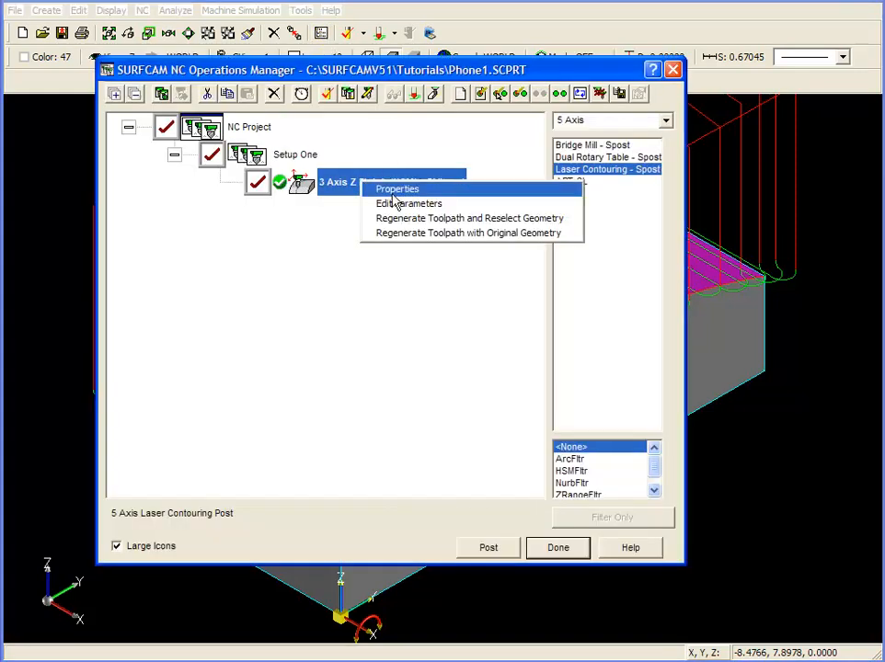
{"action": "left_click", "coordinate": [449, 235]}
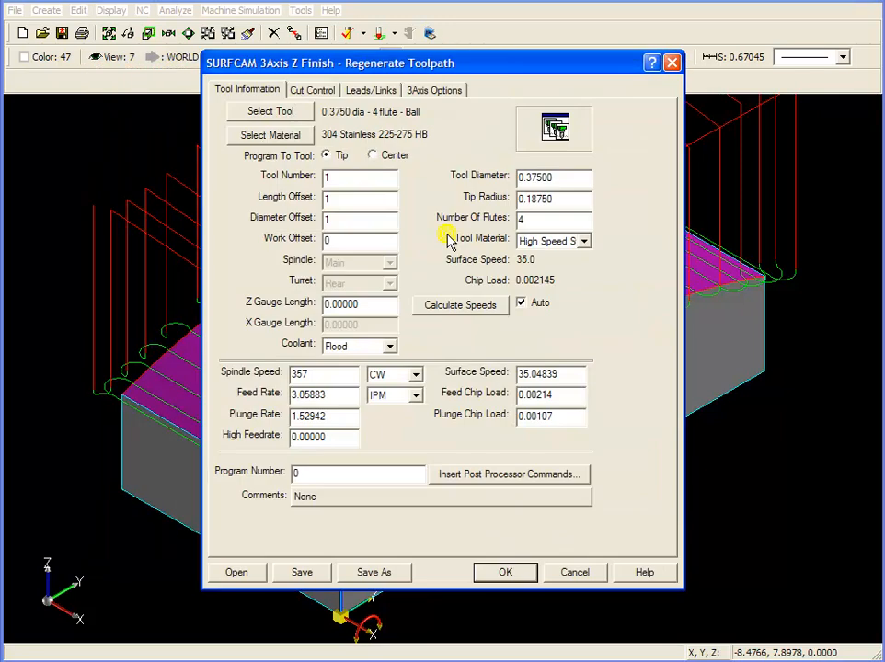
{"action": "left_click", "coordinate": [376, 91]}
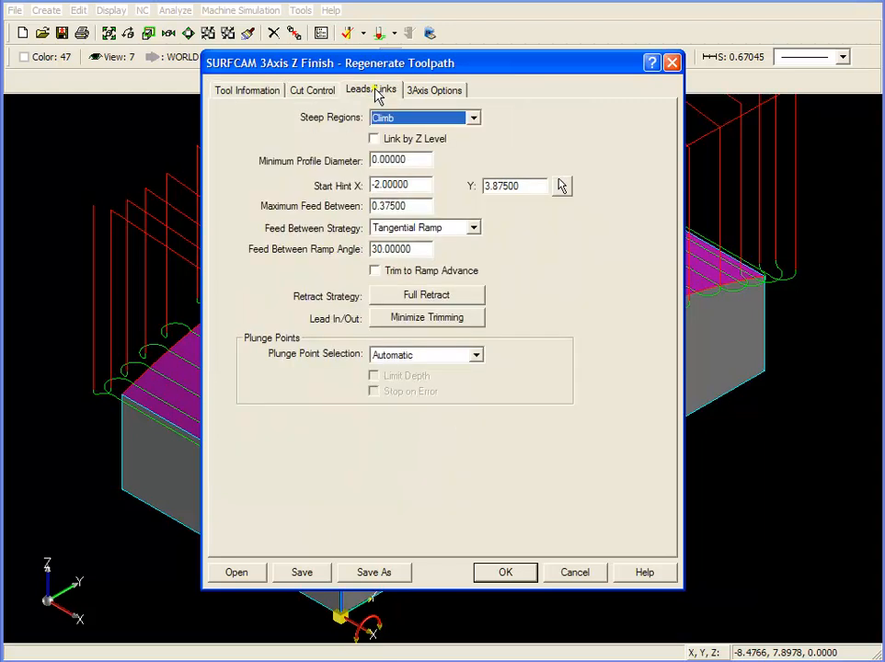
{"action": "left_click", "coordinate": [475, 117]}
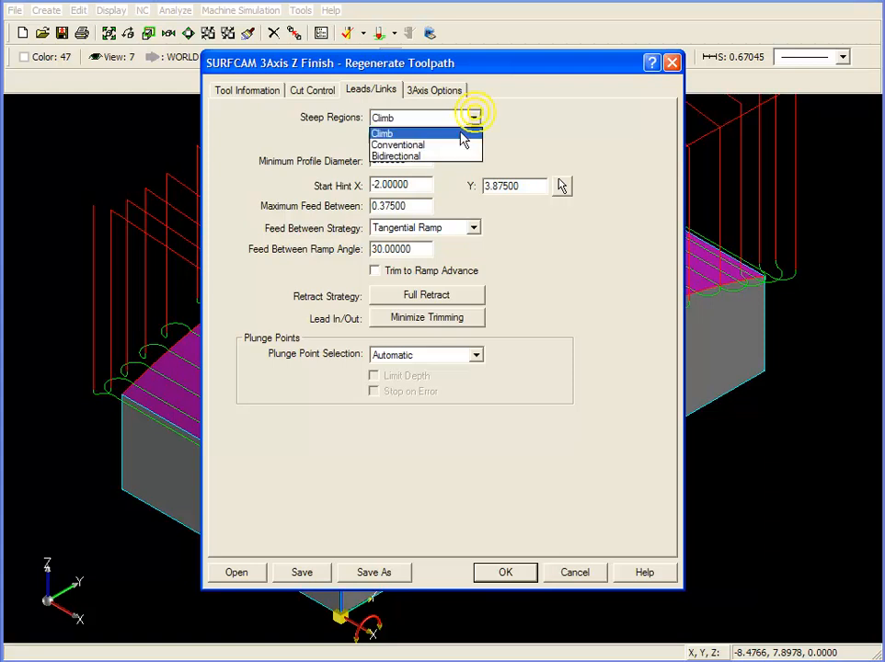
{"action": "left_click", "coordinate": [449, 158]}
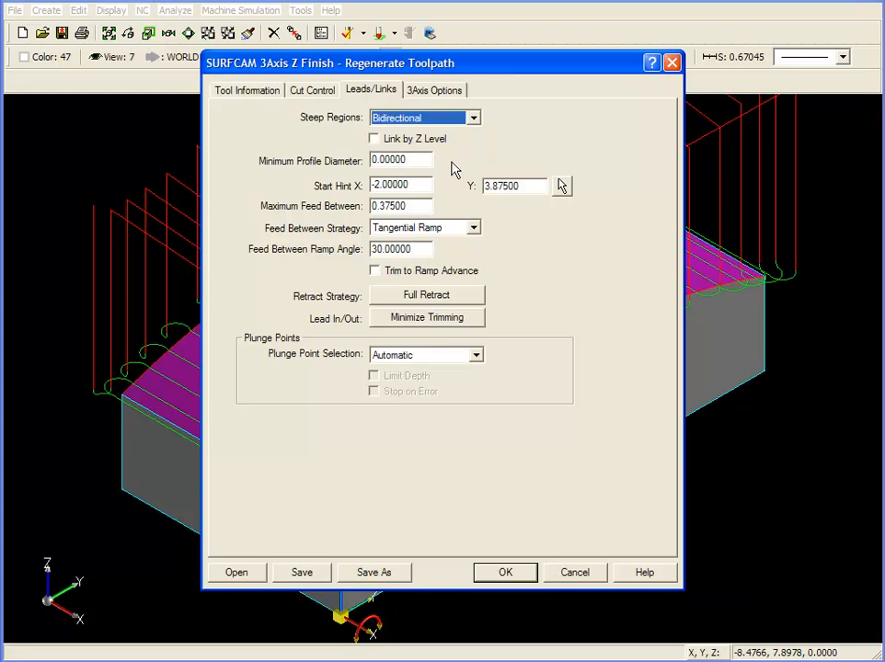
{"action": "left_click", "coordinate": [512, 574]}
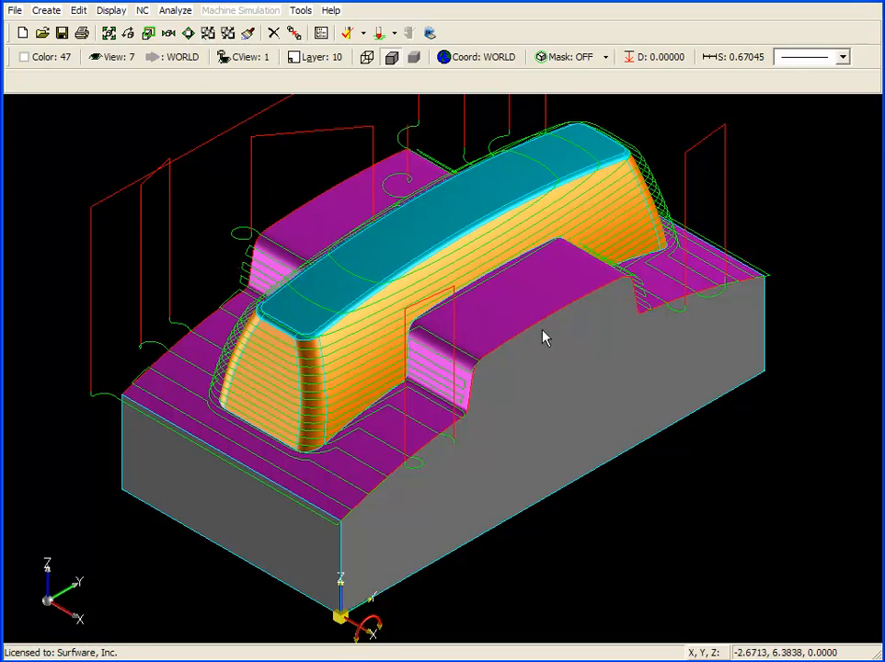
Set the lower limit of the Z Finish angle range to 60 and regenerate the toolpath with the original geometry.
{"action": "scroll", "coordinate": [578, 232], "scroll_direction": "down", "scroll_amount": 1}
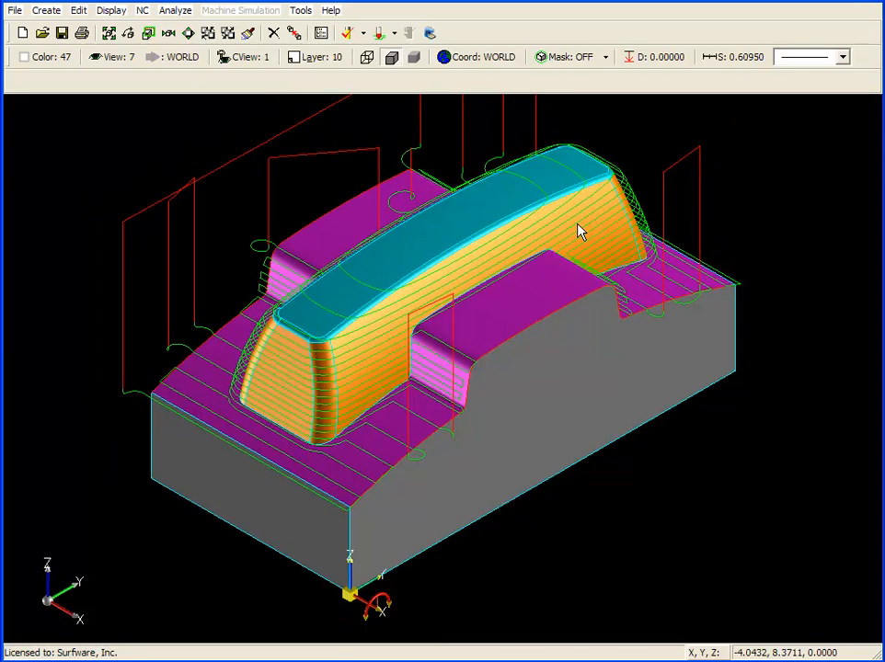
{"action": "left_click", "coordinate": [321, 33]}
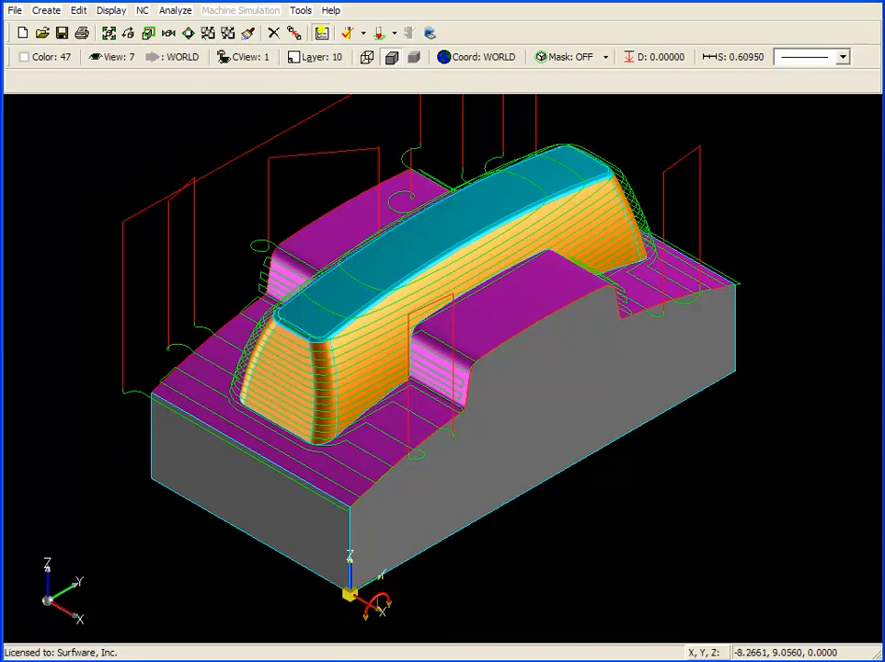
{"action": "right_click", "coordinate": [368, 183]}
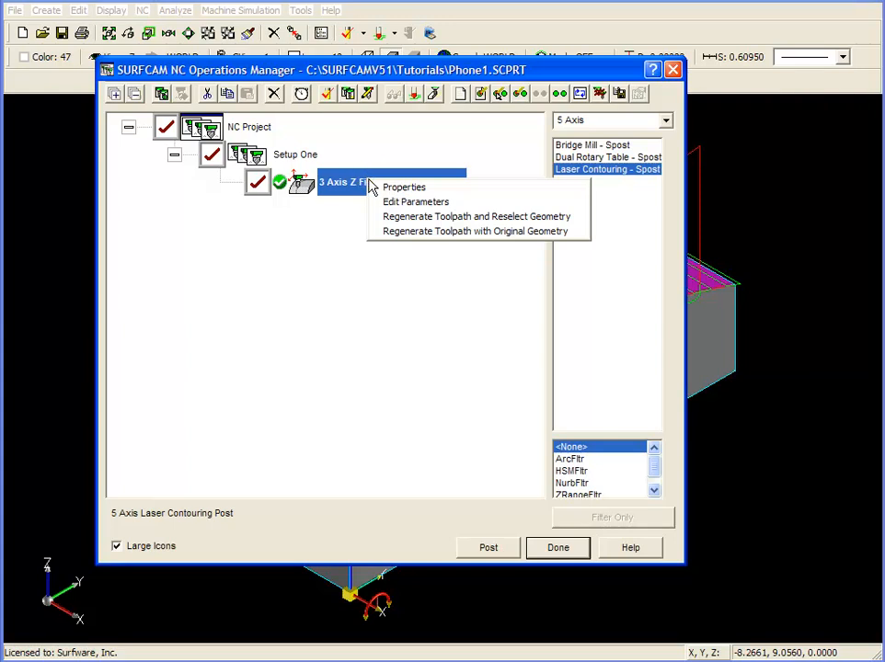
{"action": "left_click", "coordinate": [419, 216]}
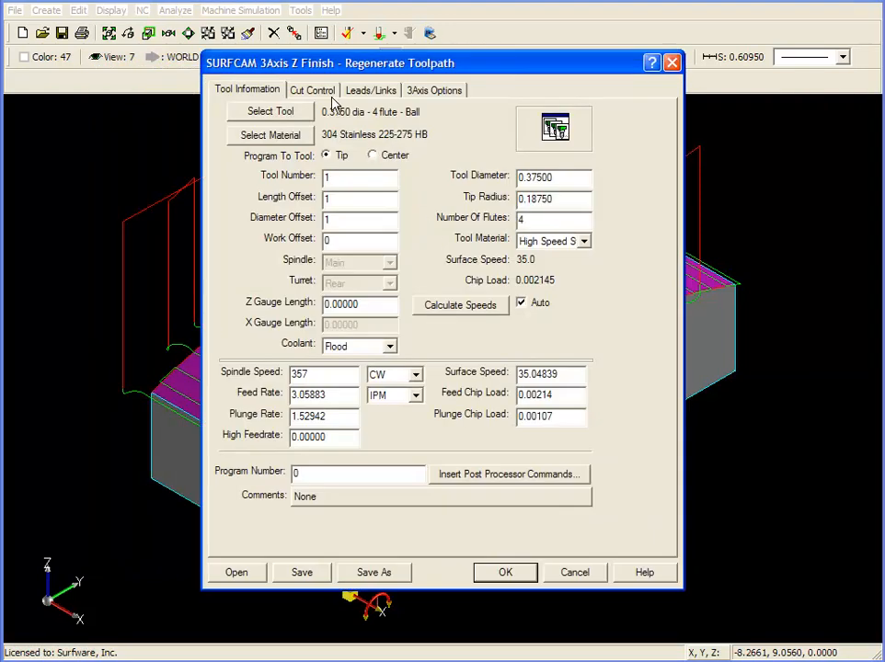
{"action": "left_click", "coordinate": [325, 93]}
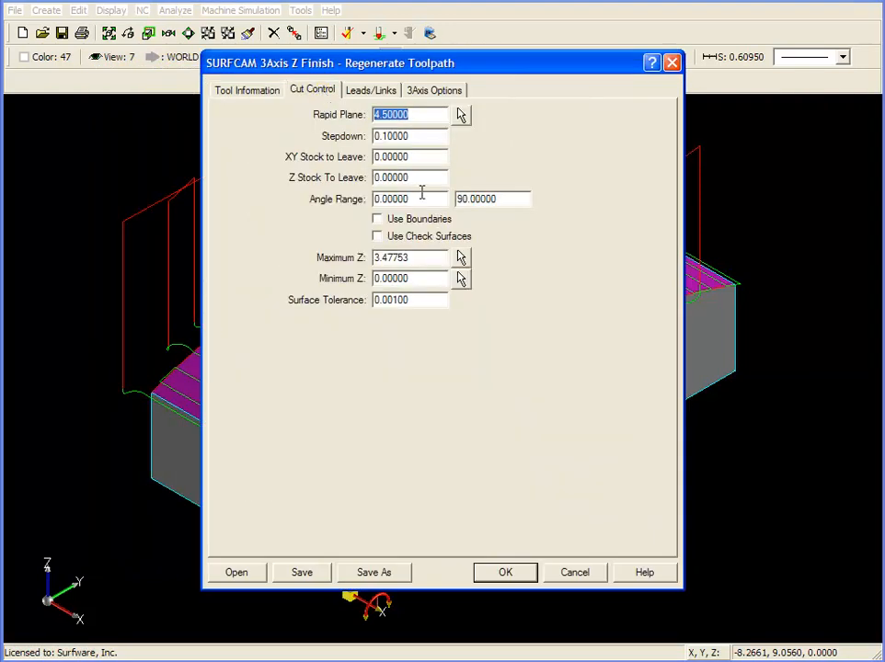
{"action": "double_click", "coordinate": [391, 198]}
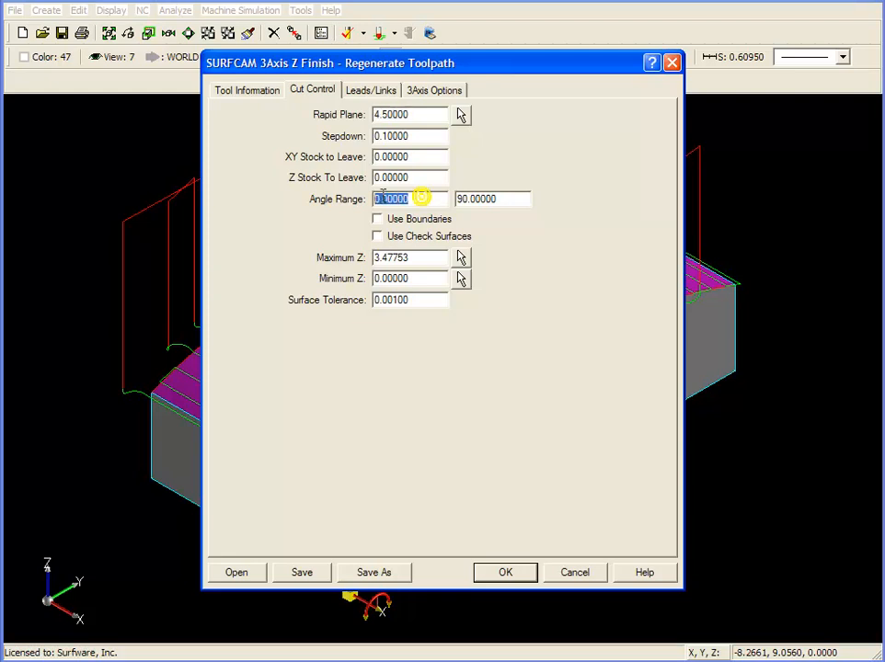
{"action": "left_click_drag", "start_coordinate": [502, 198], "coordinate": [330, 147]}
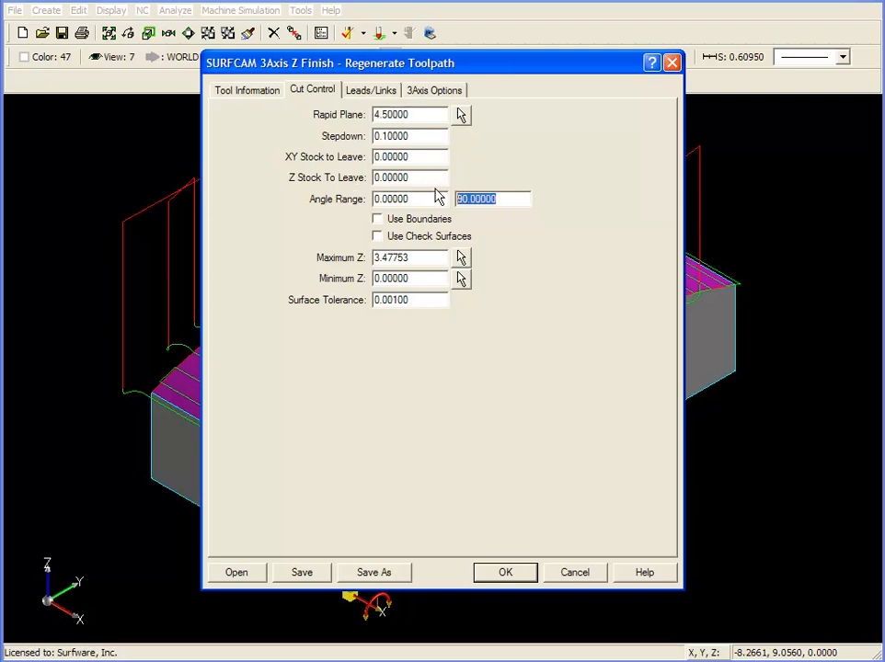
{"action": "left_click", "coordinate": [413, 199]}
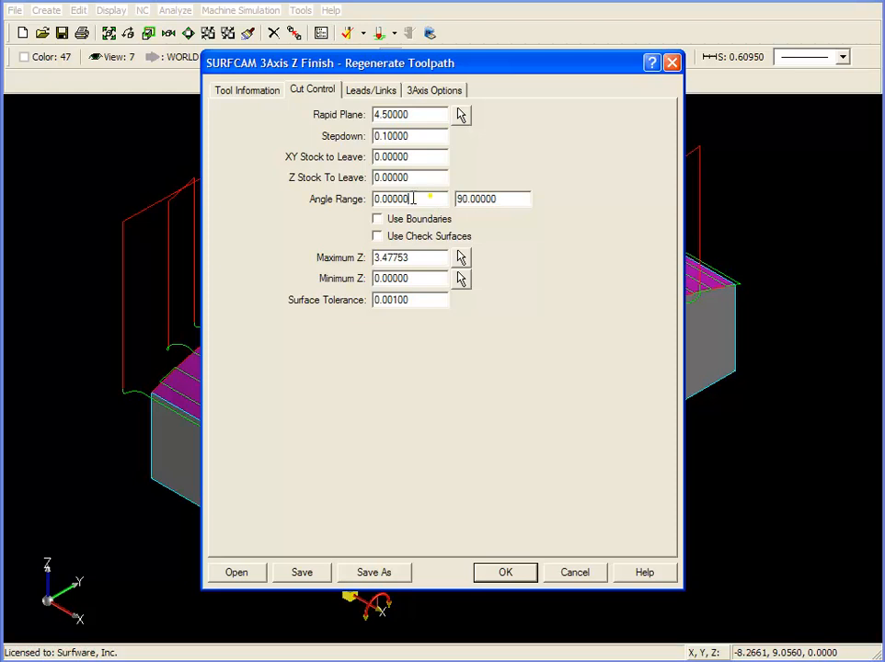
{"action": "double_click", "coordinate": [407, 199]}
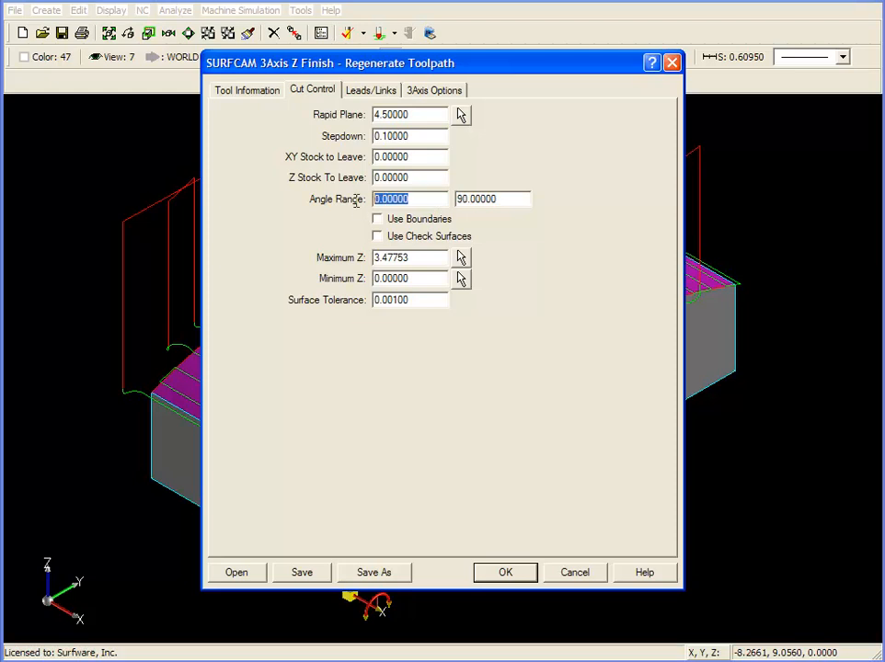
{"action": "double_click", "coordinate": [511, 200]}
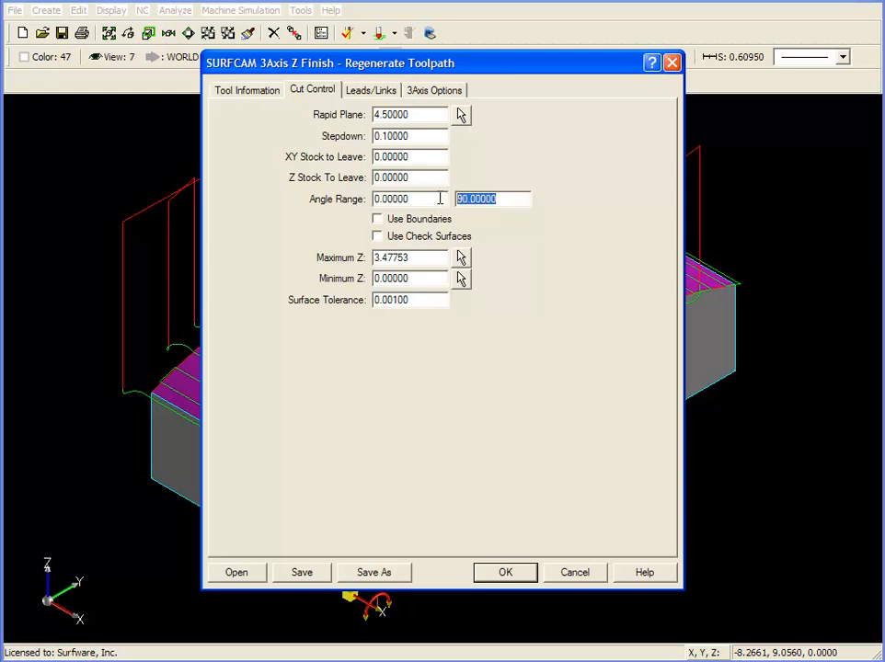
{"action": "double_click", "coordinate": [433, 200]}
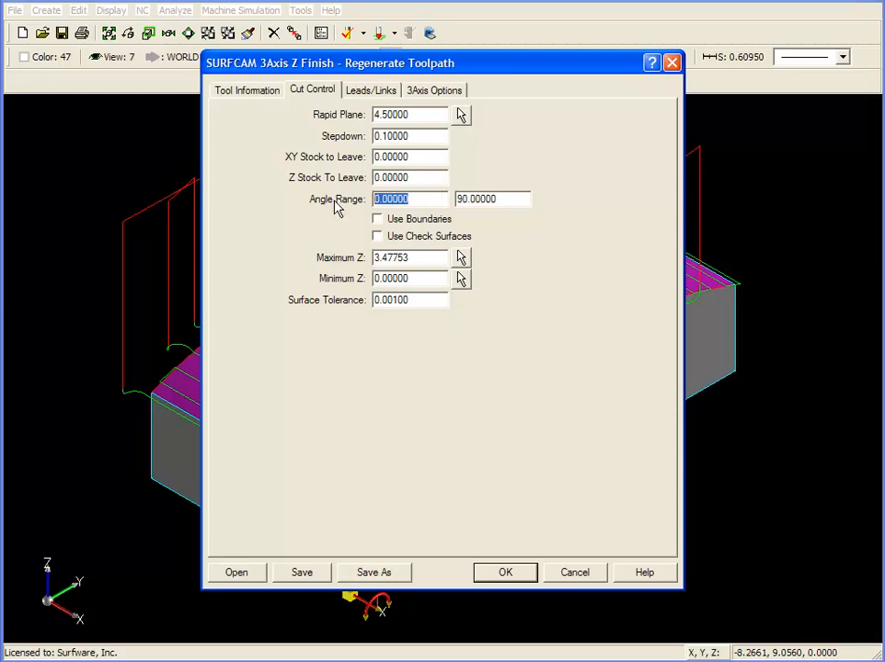
{"action": "type", "text": "60"}
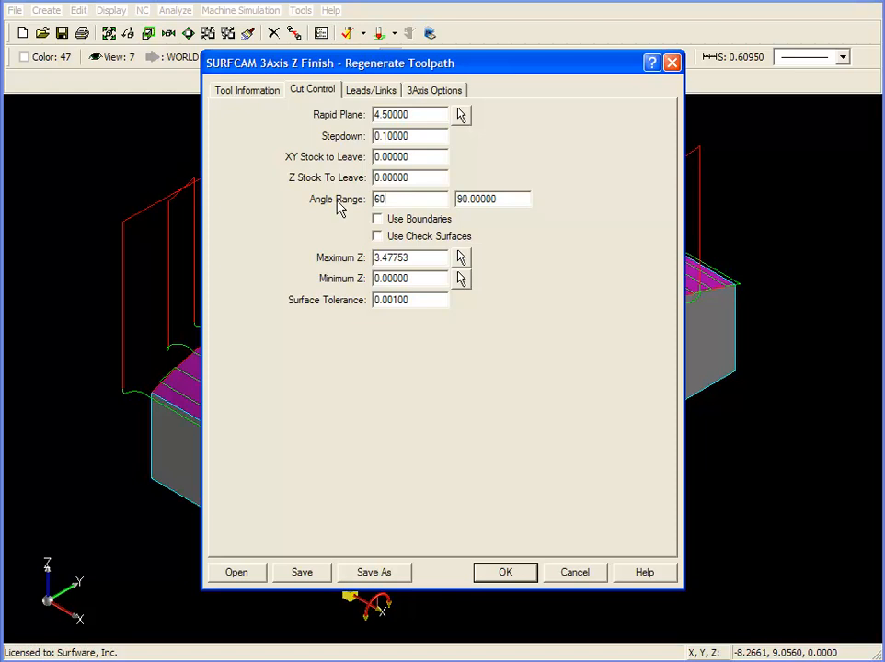
{"action": "left_click", "coordinate": [512, 573]}
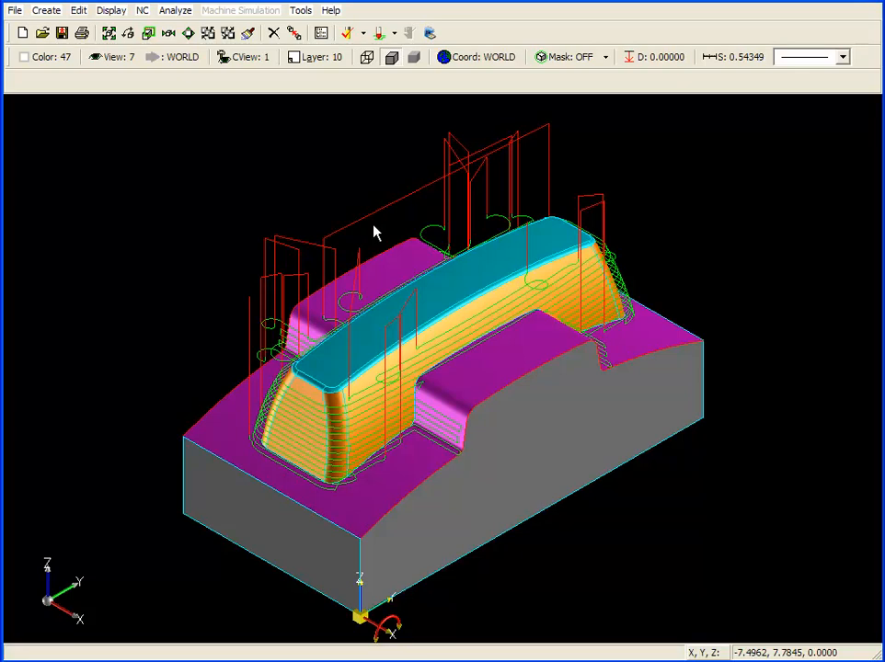
Set the Z Finish retract strategy to Shortest Route and regenerate the toolpath with the original geometry.
{"action": "left_click", "coordinate": [321, 34]}
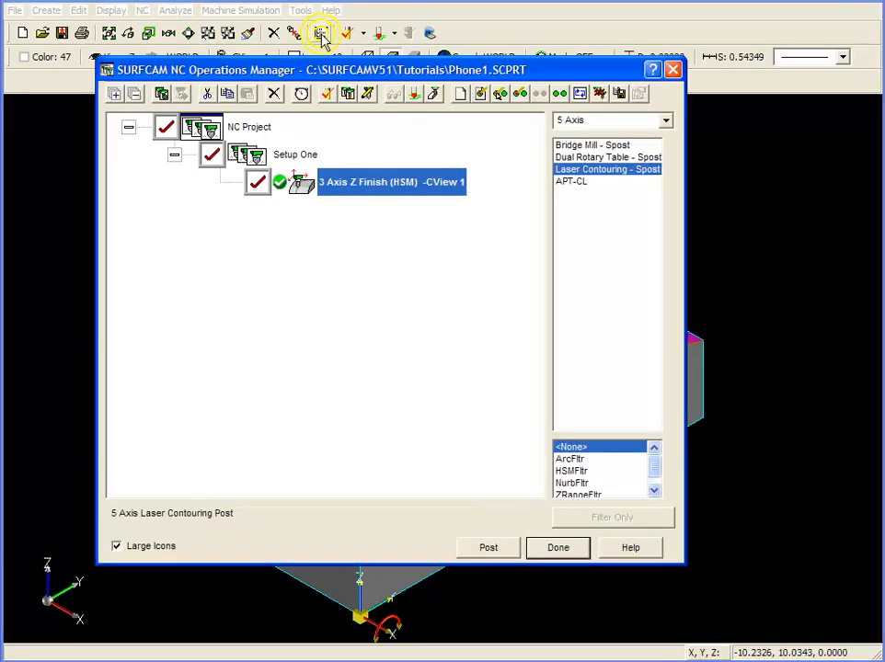
{"action": "right_click", "coordinate": [345, 187]}
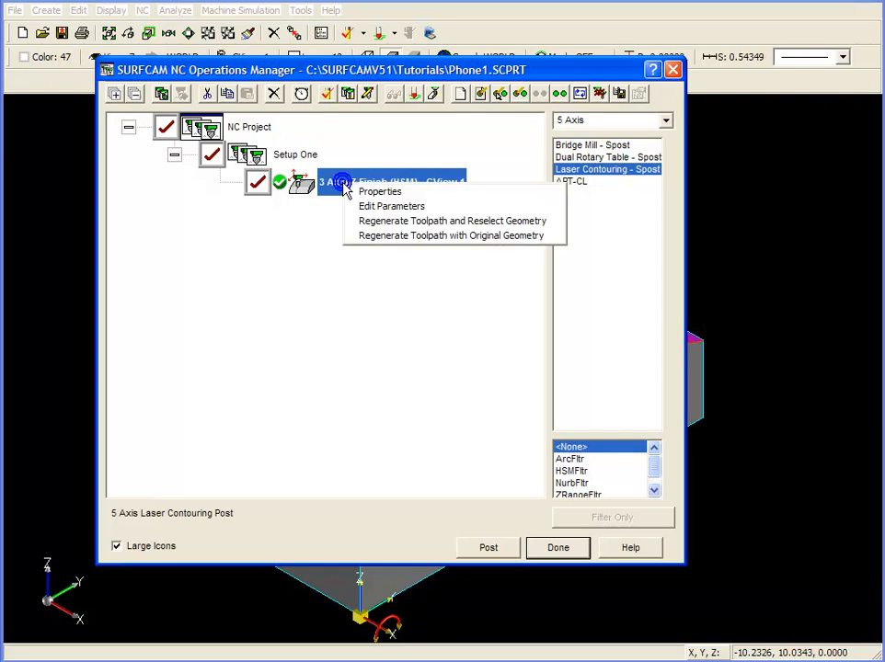
{"action": "left_click", "coordinate": [420, 237]}
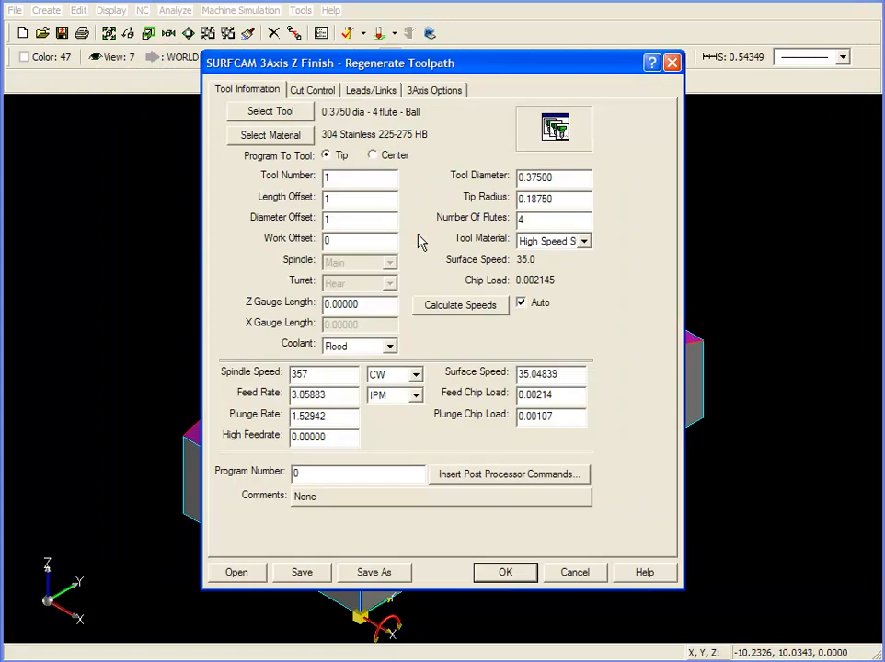
{"action": "left_click", "coordinate": [384, 92]}
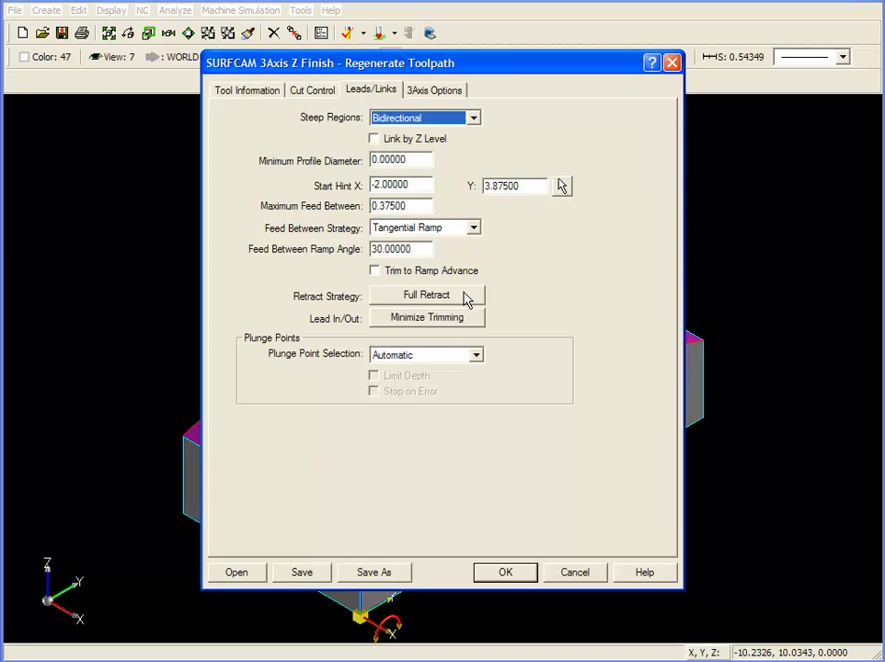
{"action": "left_click", "coordinate": [464, 298]}
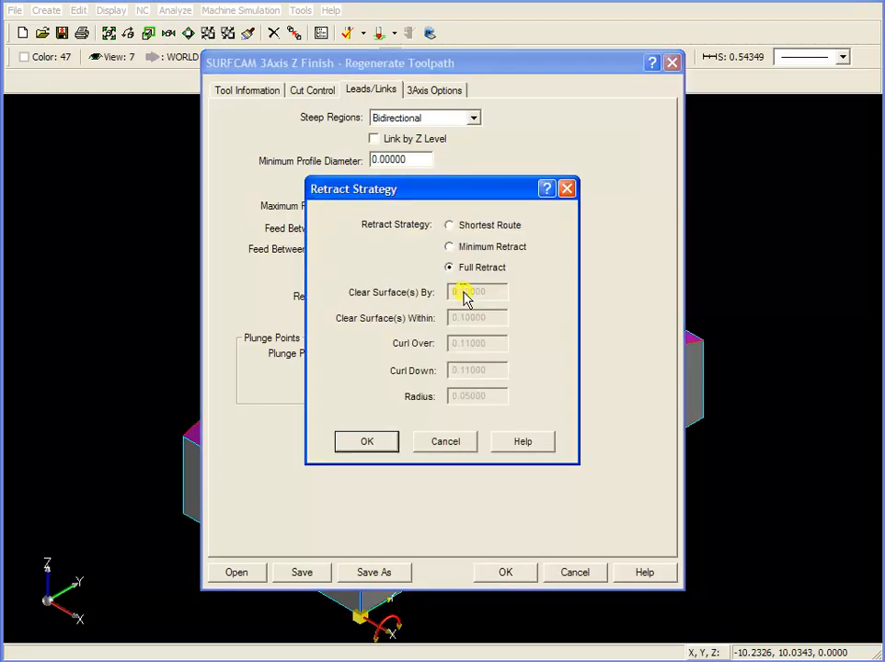
{"action": "left_click", "coordinate": [449, 226]}
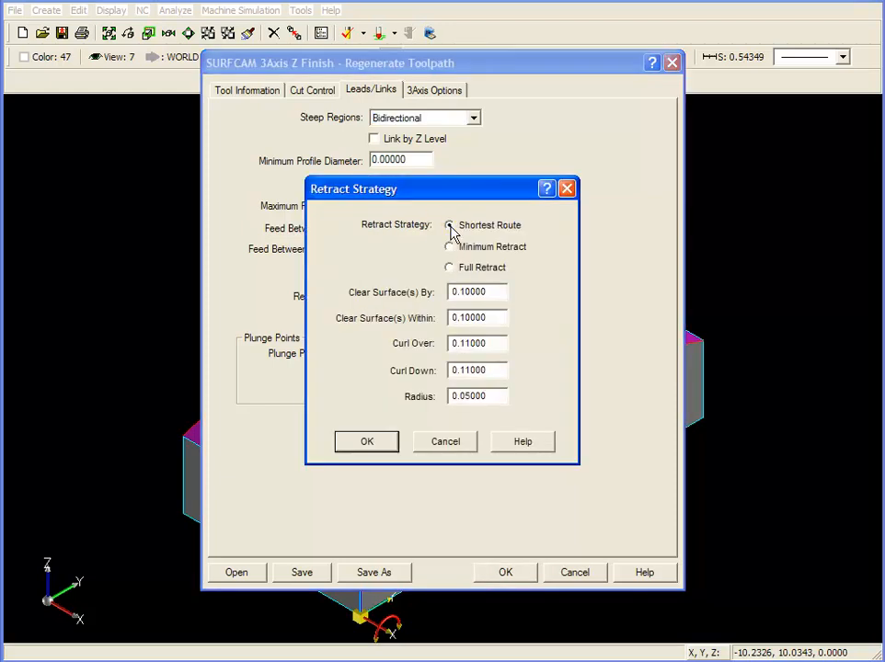
{"action": "left_click", "coordinate": [366, 442]}
{"action": "left_click", "coordinate": [505, 573]}
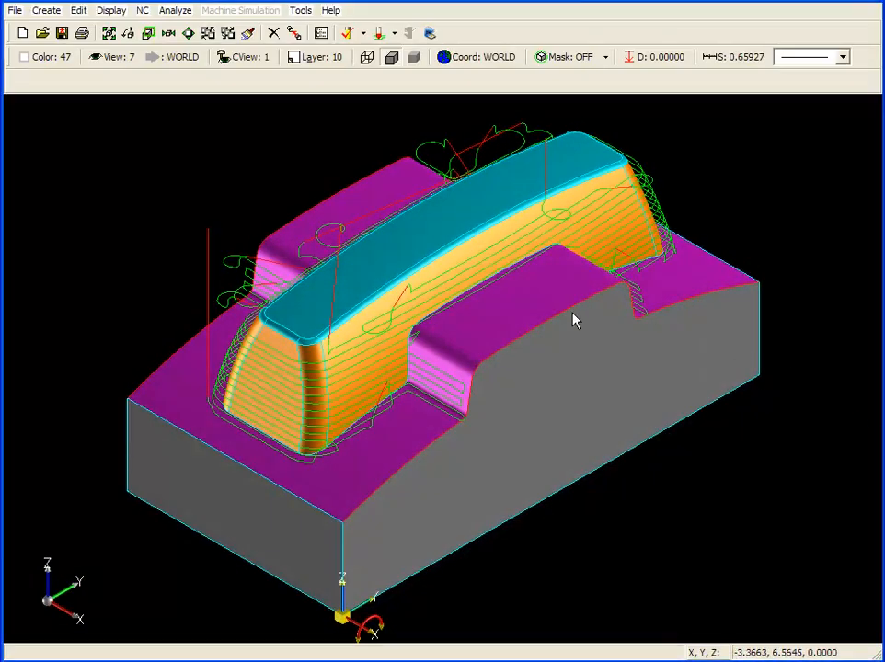
{"action": "scroll", "coordinate": [442, 308], "scroll_direction": "up", "scroll_amount": 2}
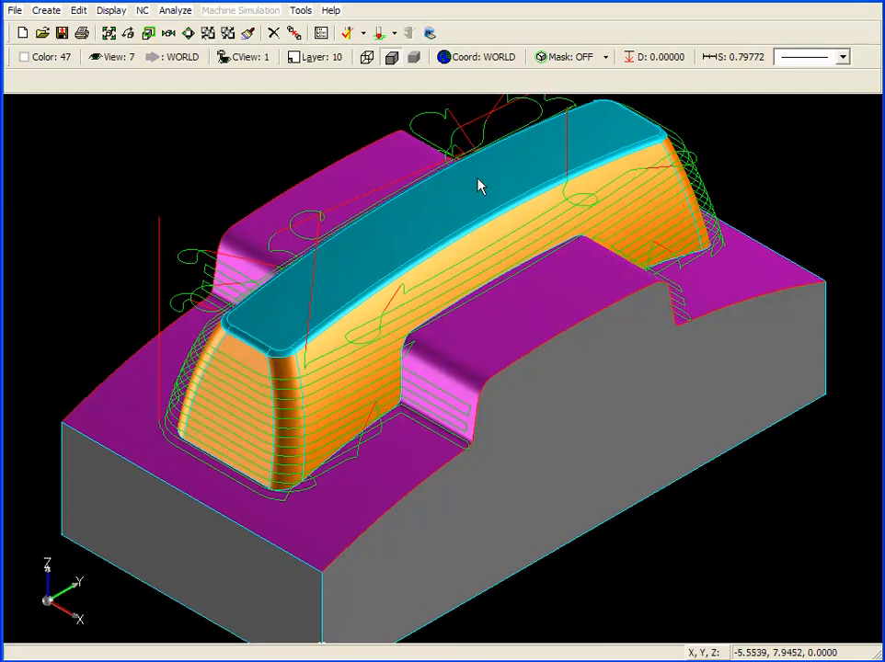
{"action": "middle_click_drag", "start_coordinate": [411, 252], "coordinate": [349, 420]}
{"action": "scroll", "coordinate": [193, 483], "scroll_direction": "up", "scroll_amount": 3}
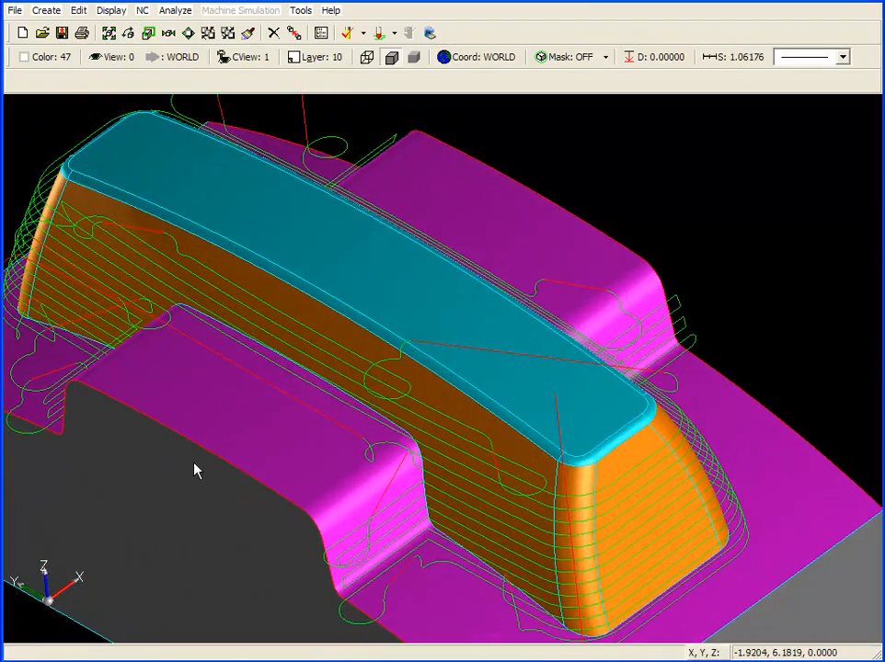